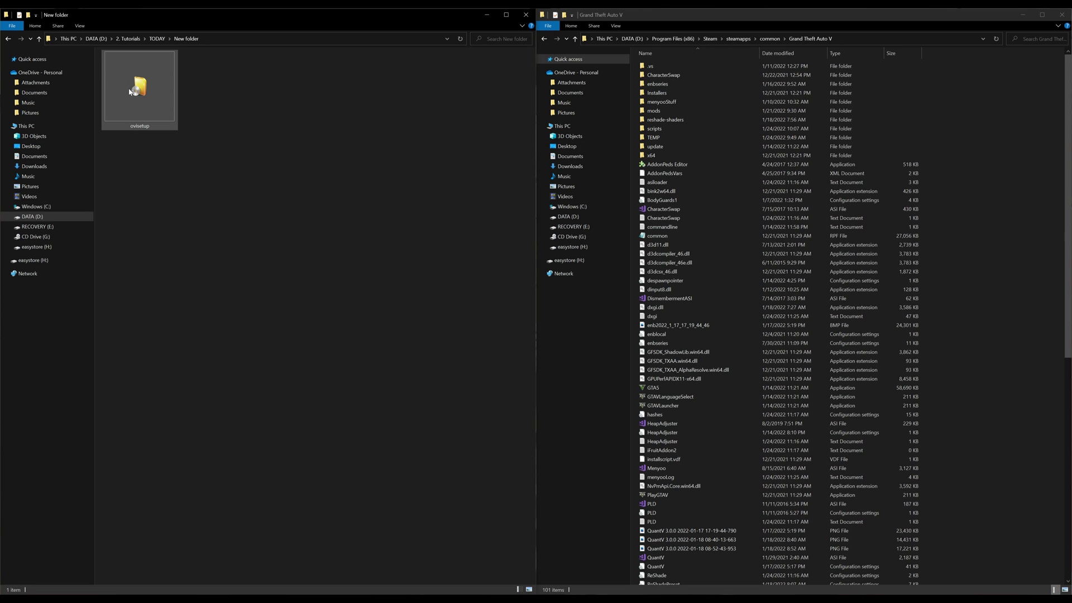
- Select the ovisetup installer in File Explorer and launch it
left_click(162, 90)
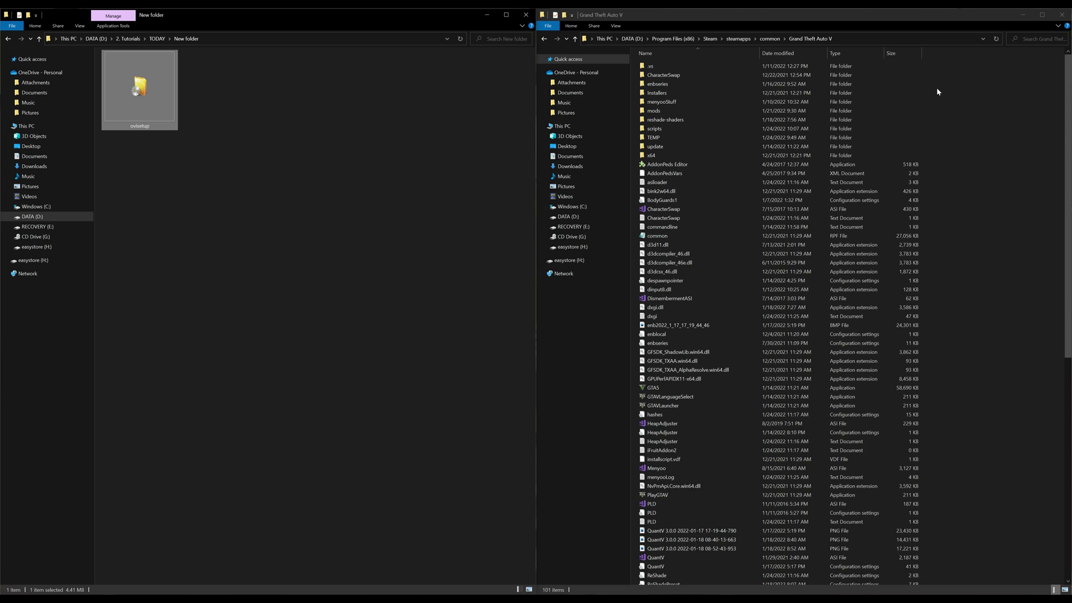
left_click(256, 105)
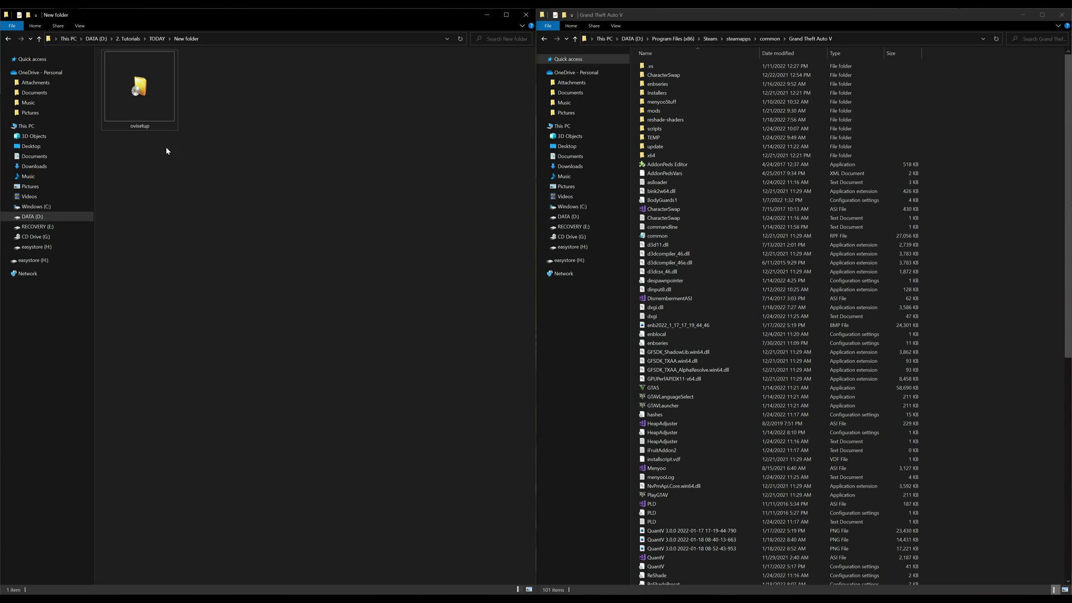
left_click(165, 118)
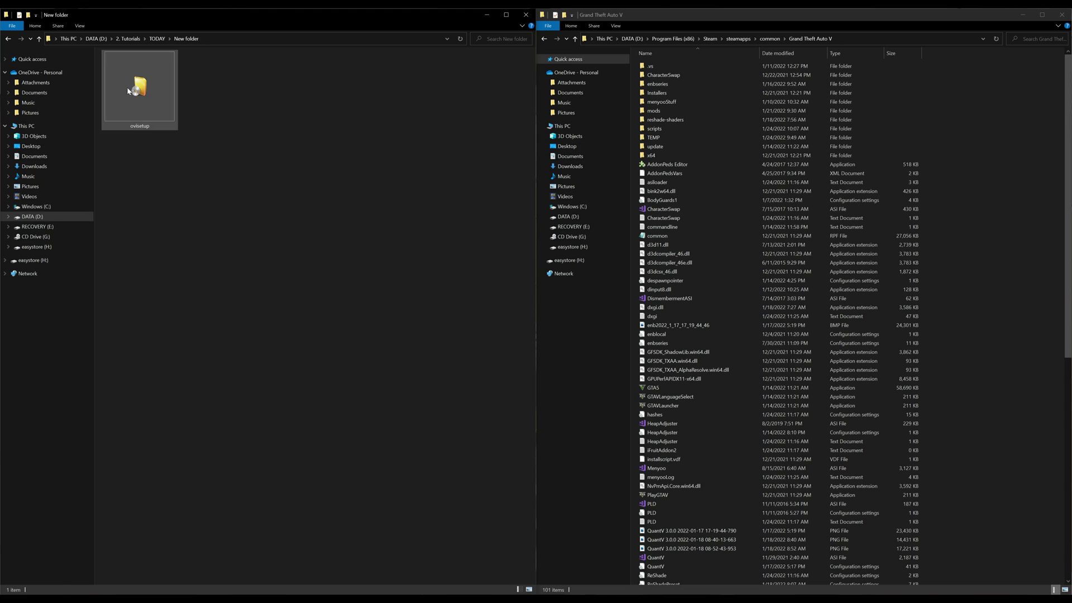
double_click(155, 102)
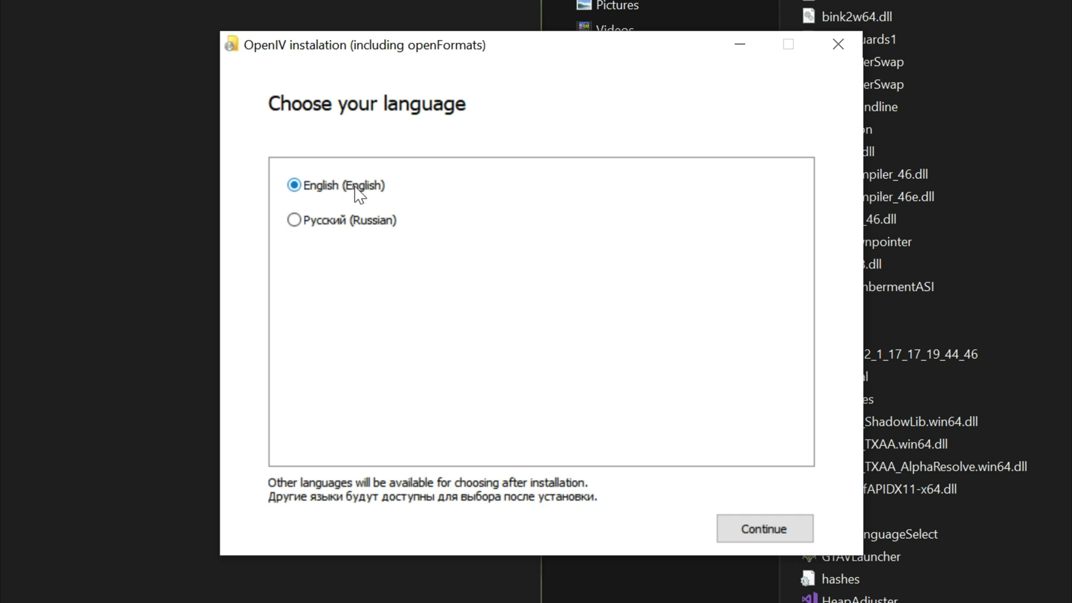
- Continue with English, then read through and accept the OpenIV license agreement
left_click(766, 531)
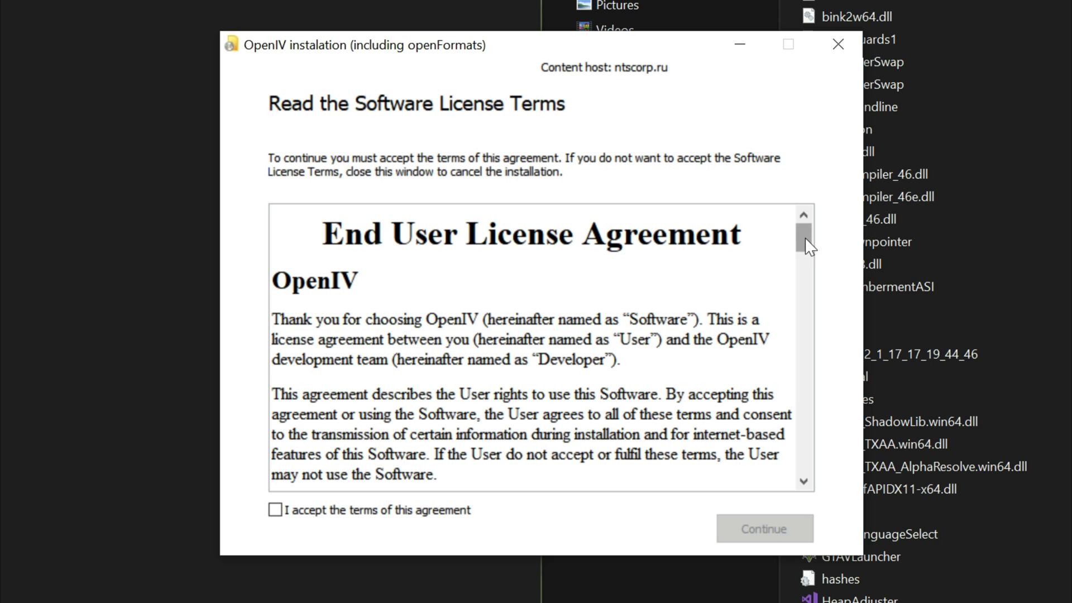
left_click_drag(805, 237, 799, 465)
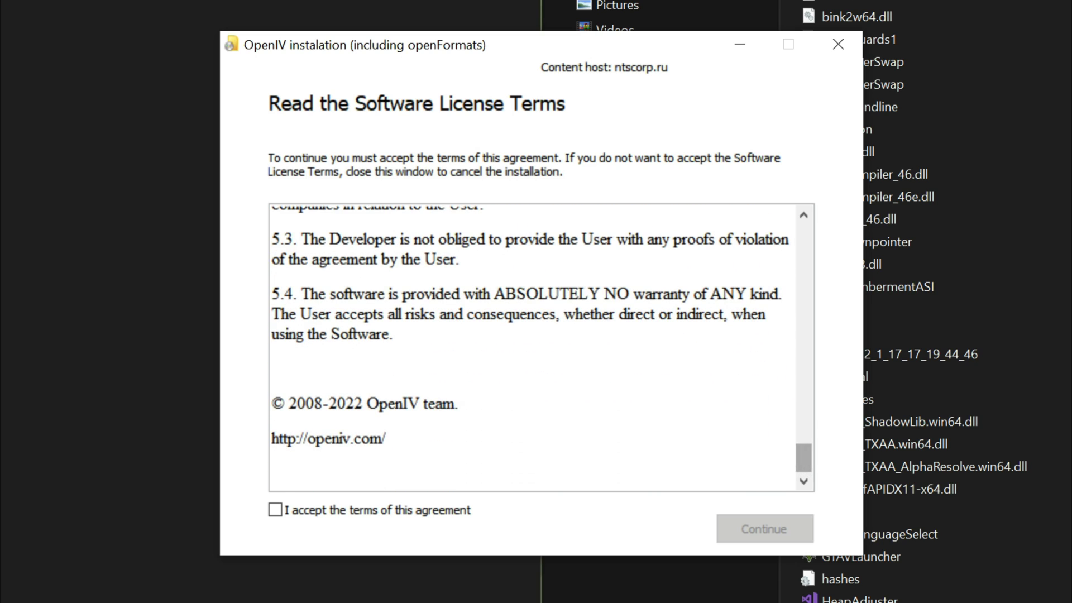
left_click(276, 511)
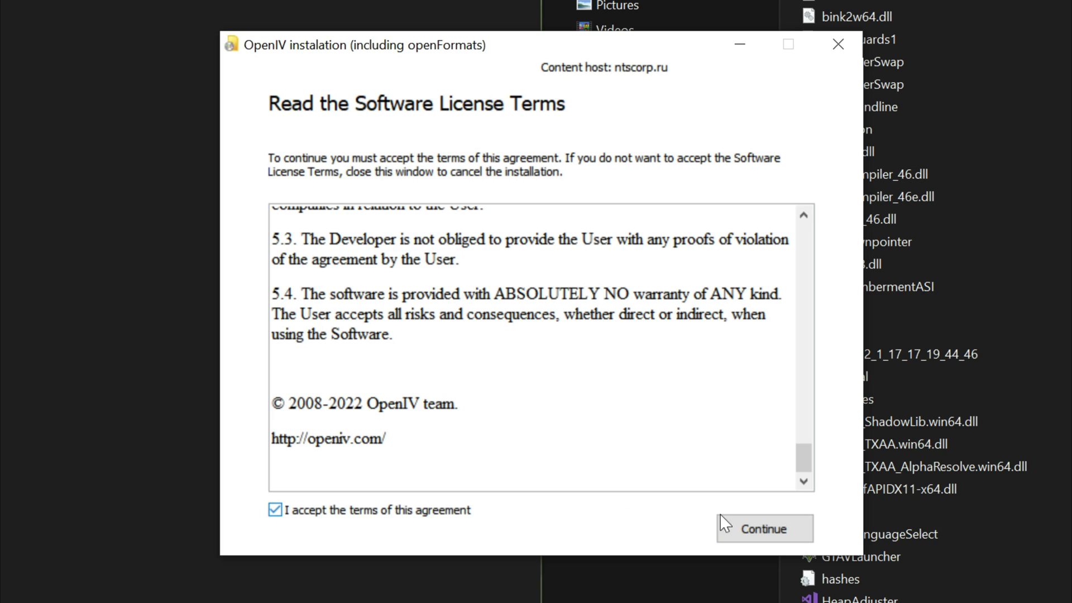
left_click(776, 541)
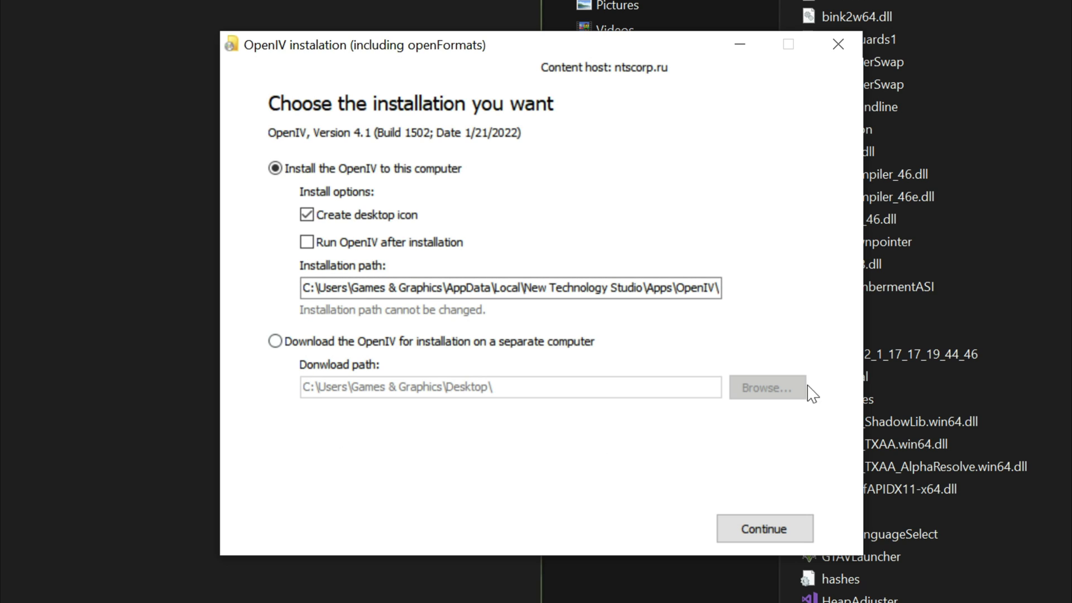
- Install OpenIV to this computer, approve the 20.4 Mb download, and close the finished installer
left_click(779, 536)
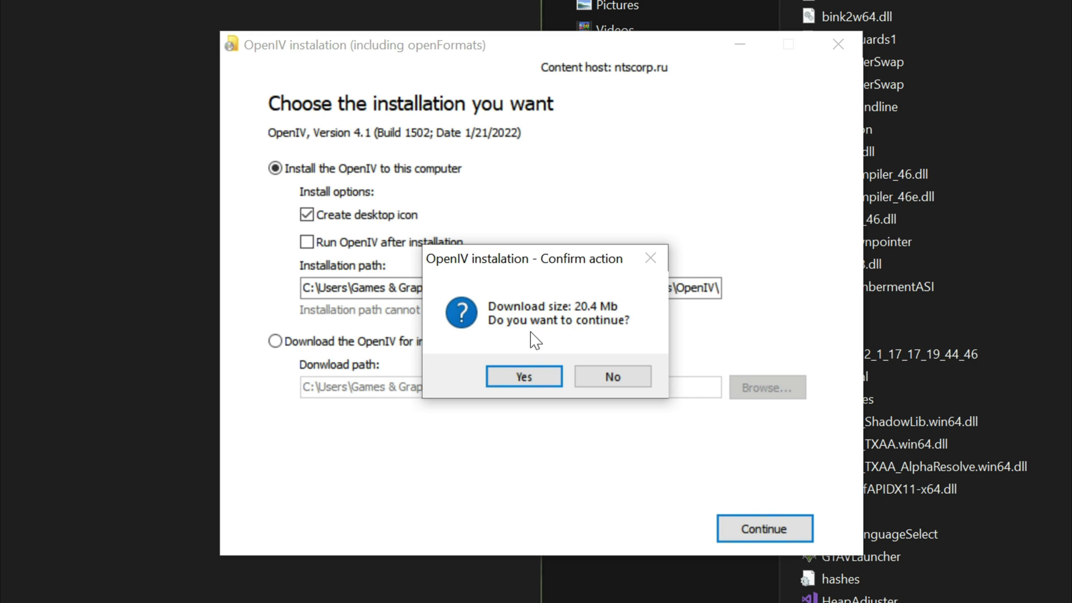
left_click(528, 380)
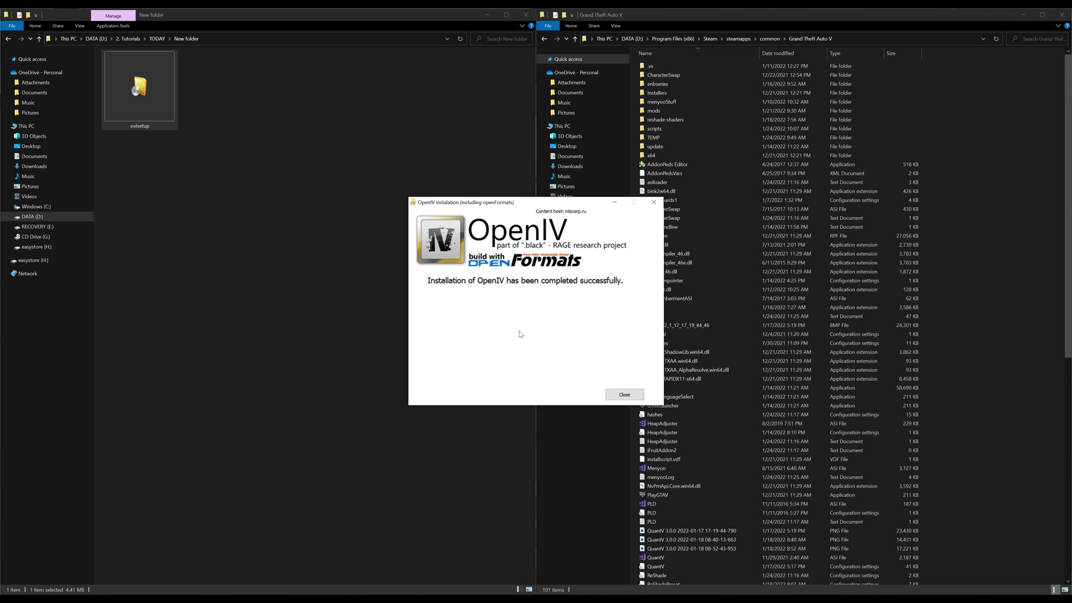
left_click(625, 394)
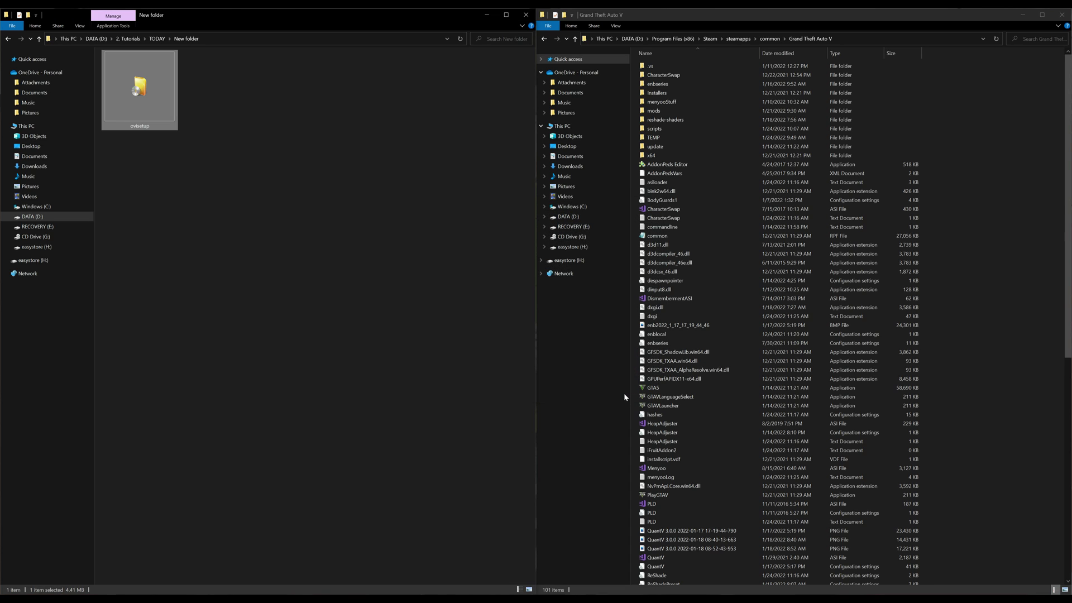
- Minimize the New folder window and choose Grand Theft Auto V for Windows in OpenIV
left_click(487, 15)
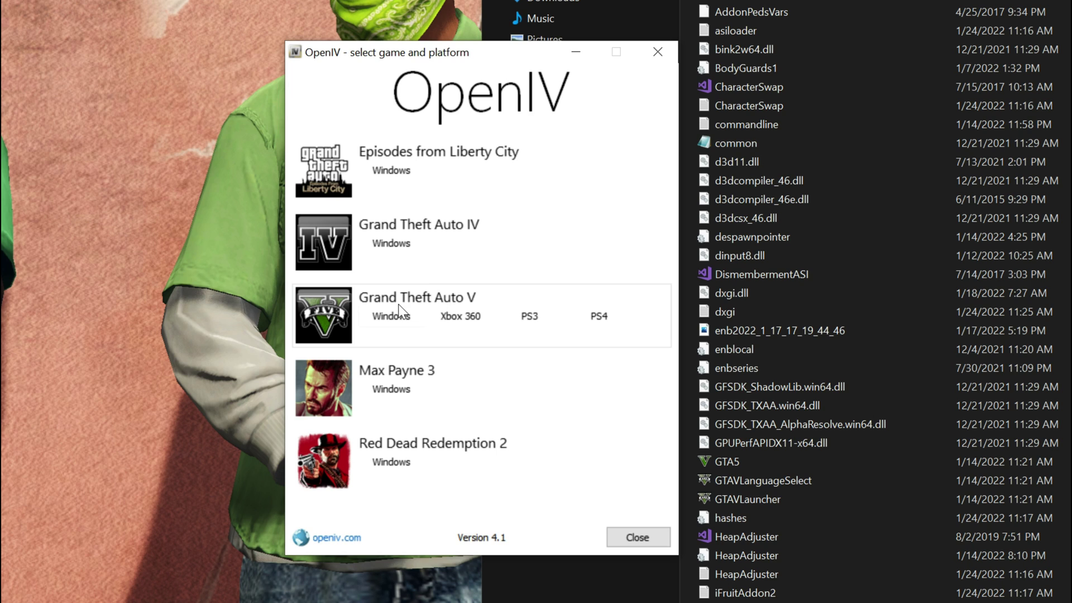
left_click(399, 326)
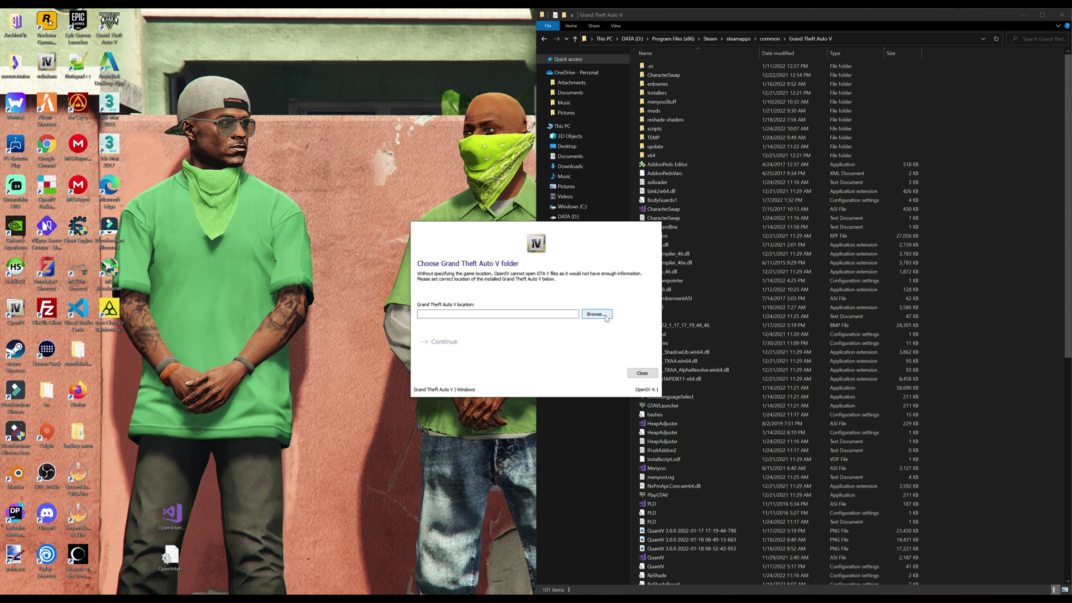
- Set the game location to the Steam steamapps\common\Grand Theft Auto V folder
left_click(596, 315)
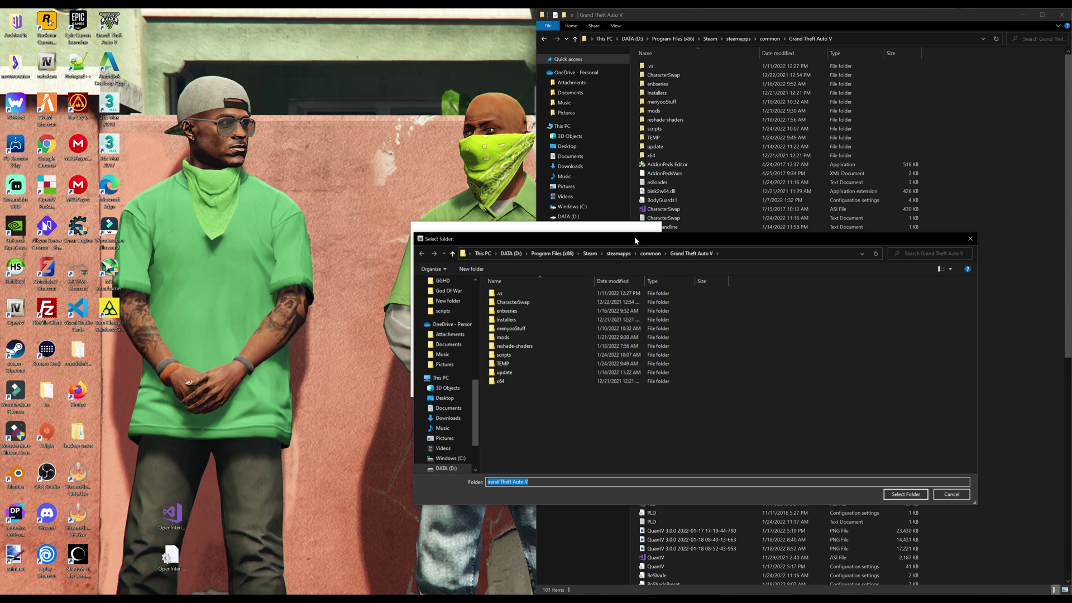
scroll(446, 388, "up", 10)
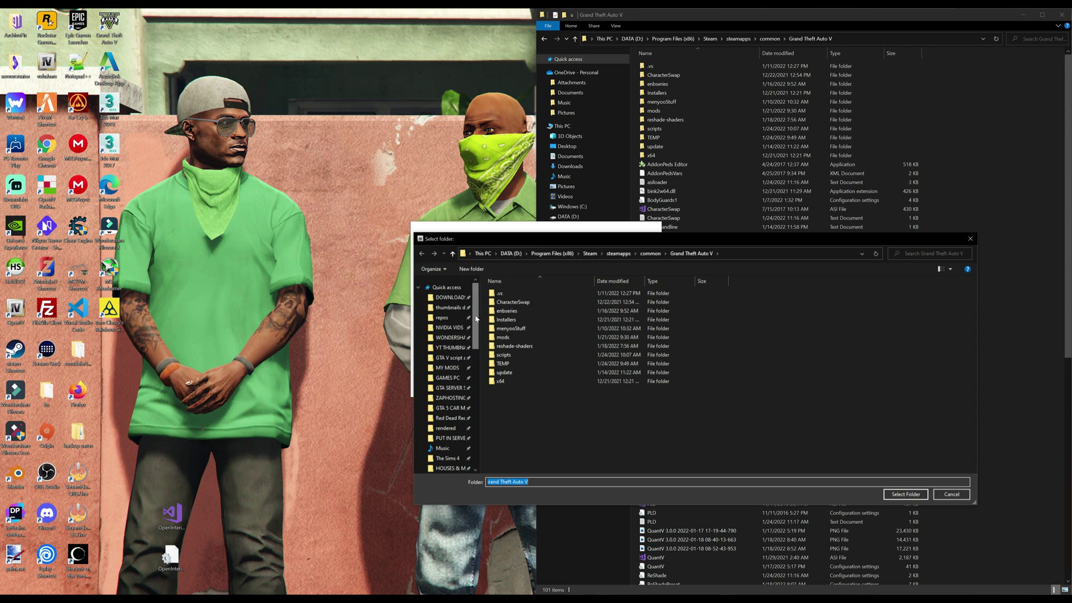
scroll(477, 385, "down", 10)
scroll(477, 386, "up", 10)
left_click(590, 254)
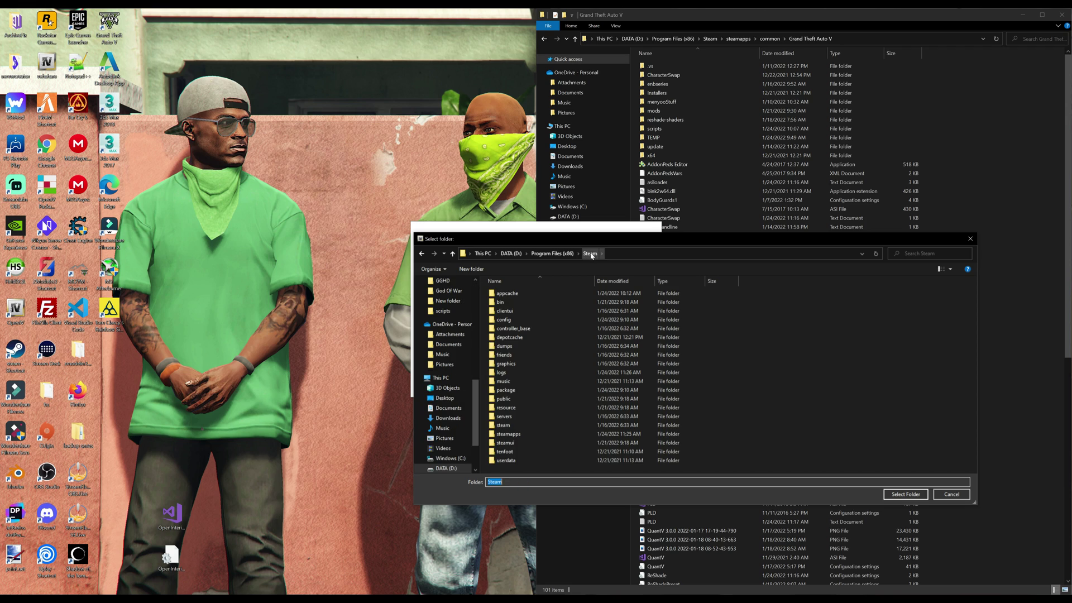
double_click(573, 434)
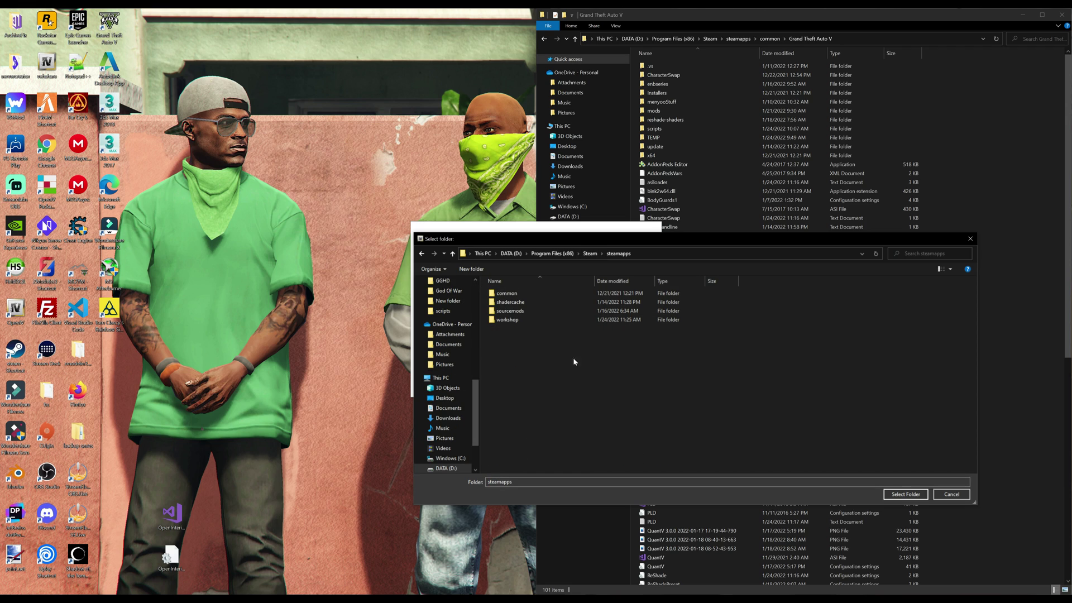
double_click(552, 294)
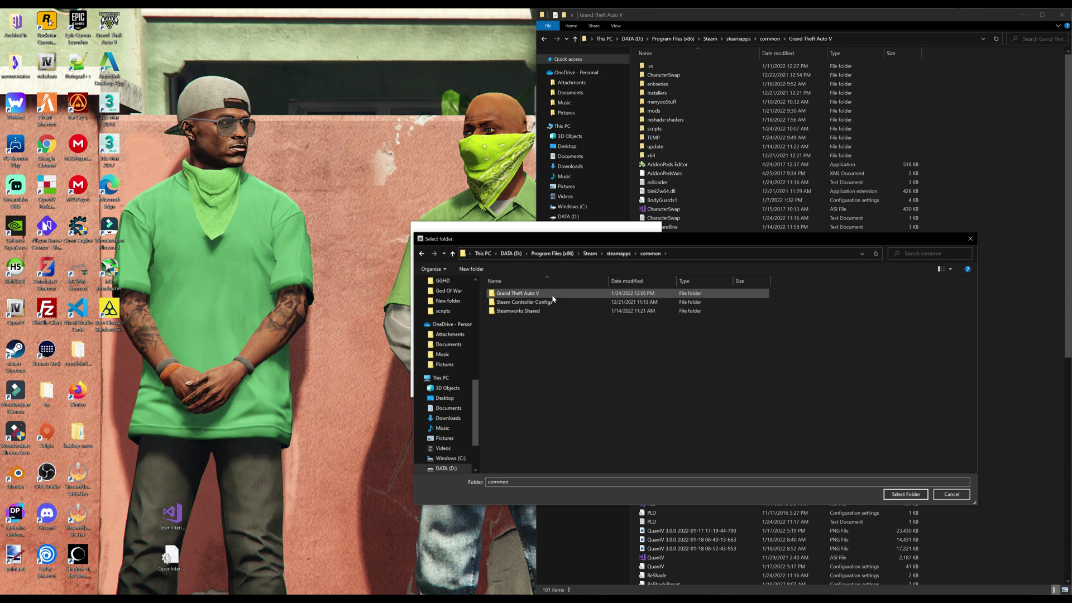
left_click(547, 295)
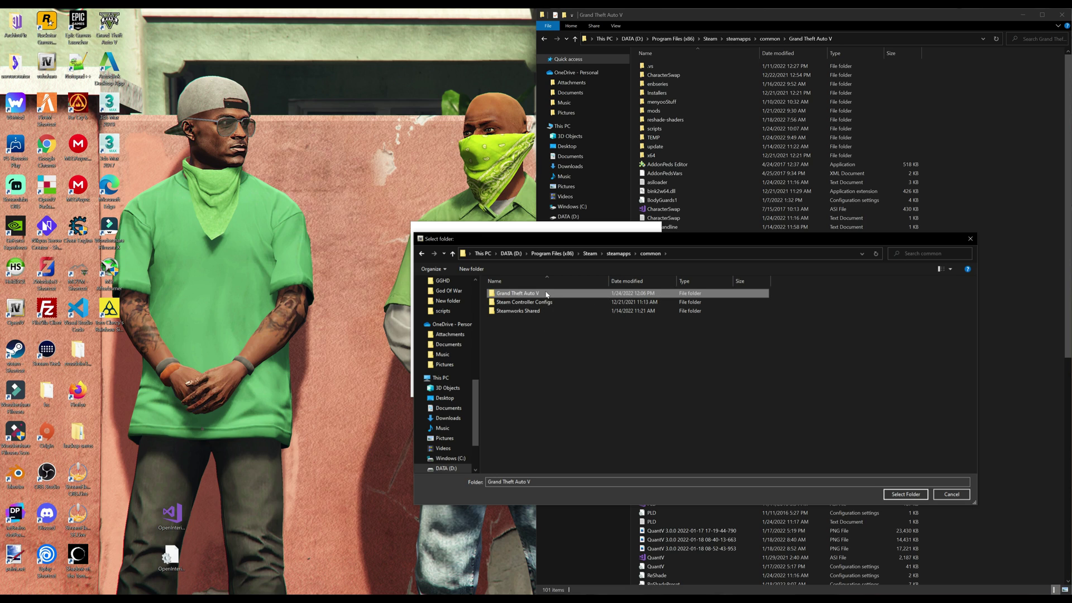
double_click(548, 295)
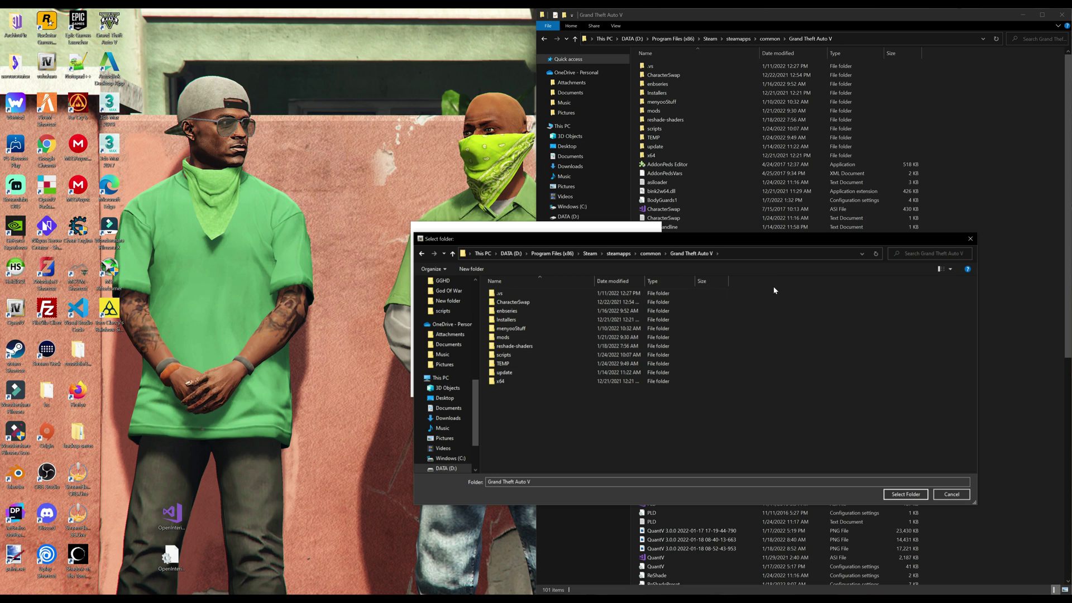
left_click(905, 494)
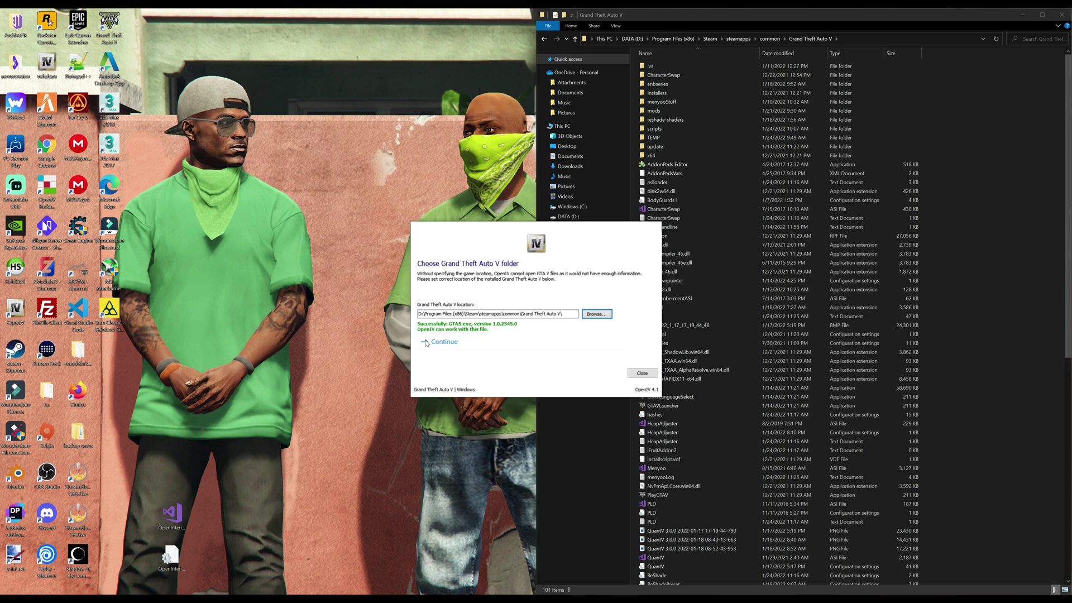
- Continue past the game location and backup reminder, then snap OpenIV to the left half
left_click(445, 346)
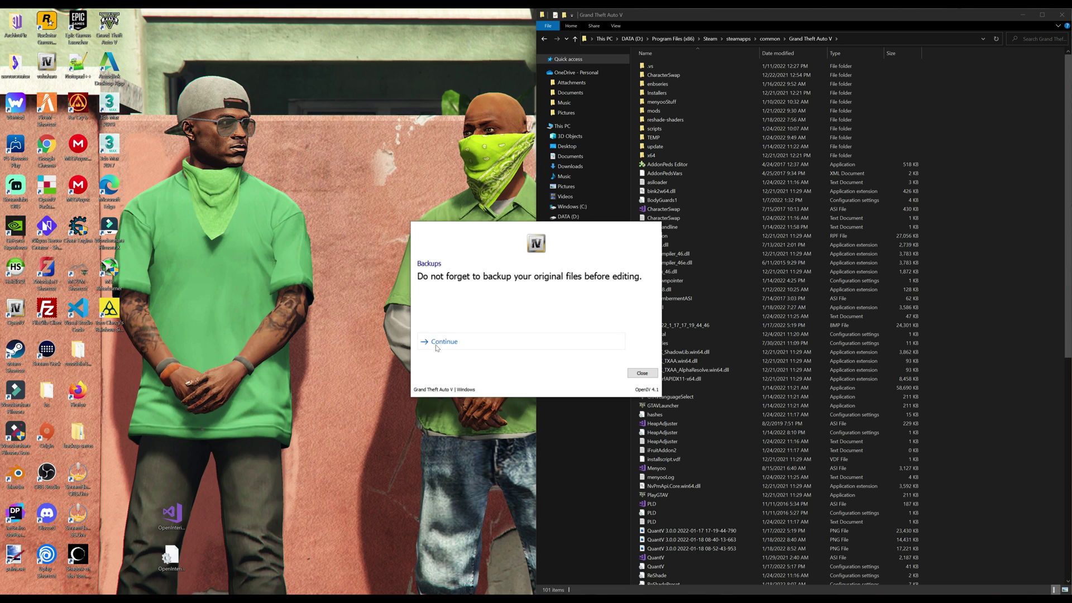
left_click(462, 347)
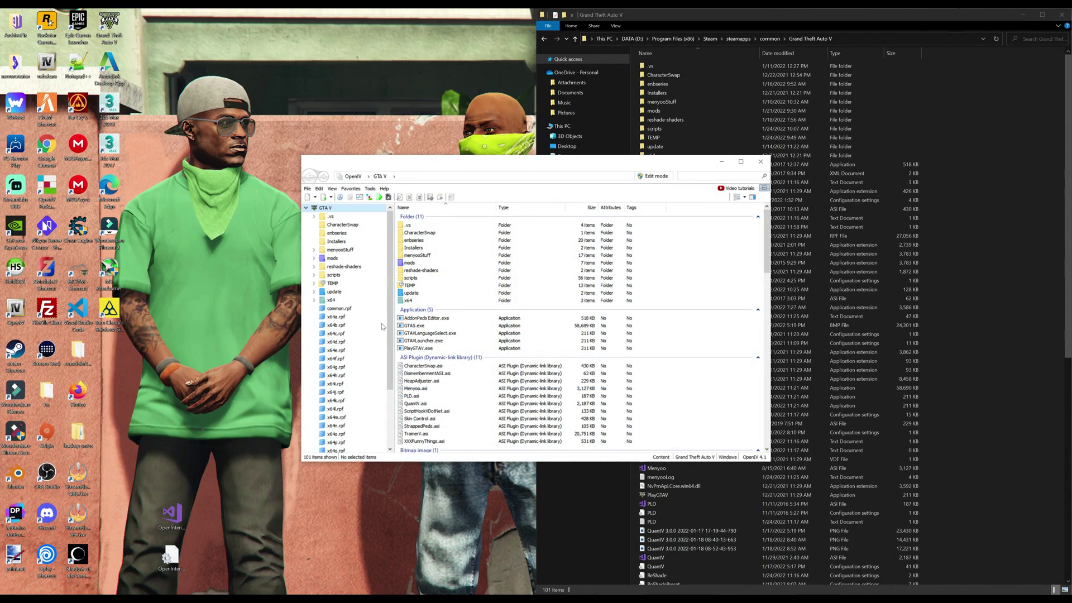
left_click_drag(486, 165, 2, 148)
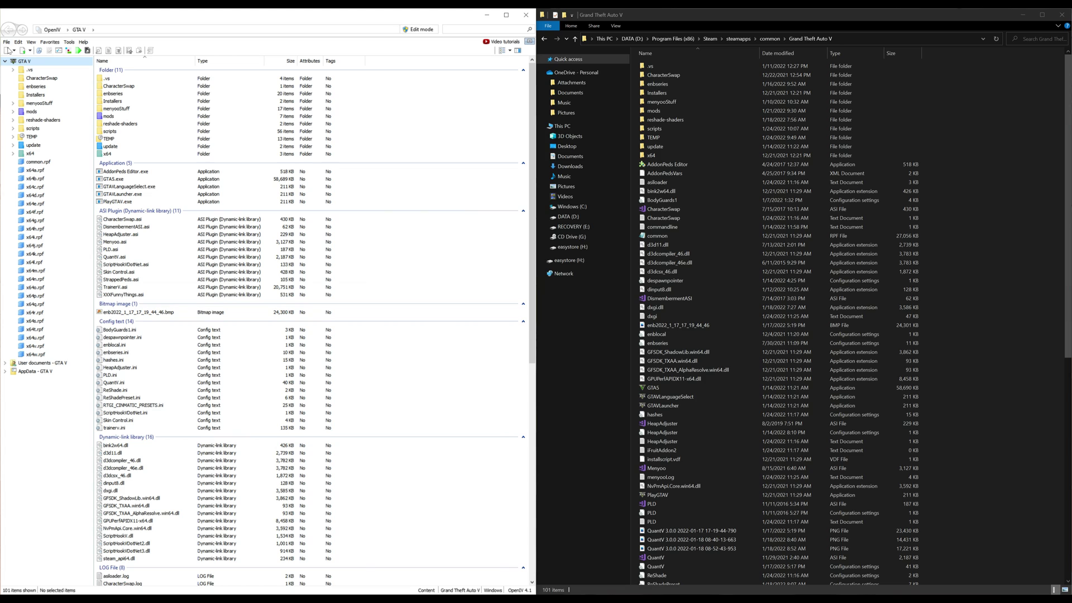
- Install the OpenIV.ASI and openCamera plugins through Tools > ASI Manager
left_click(69, 44)
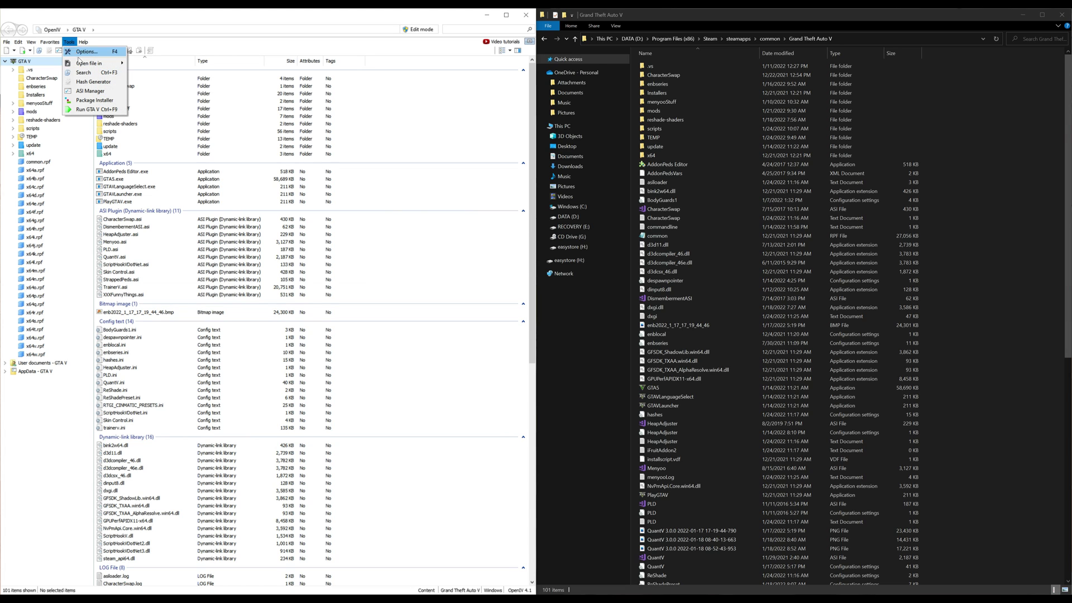
left_click(82, 92)
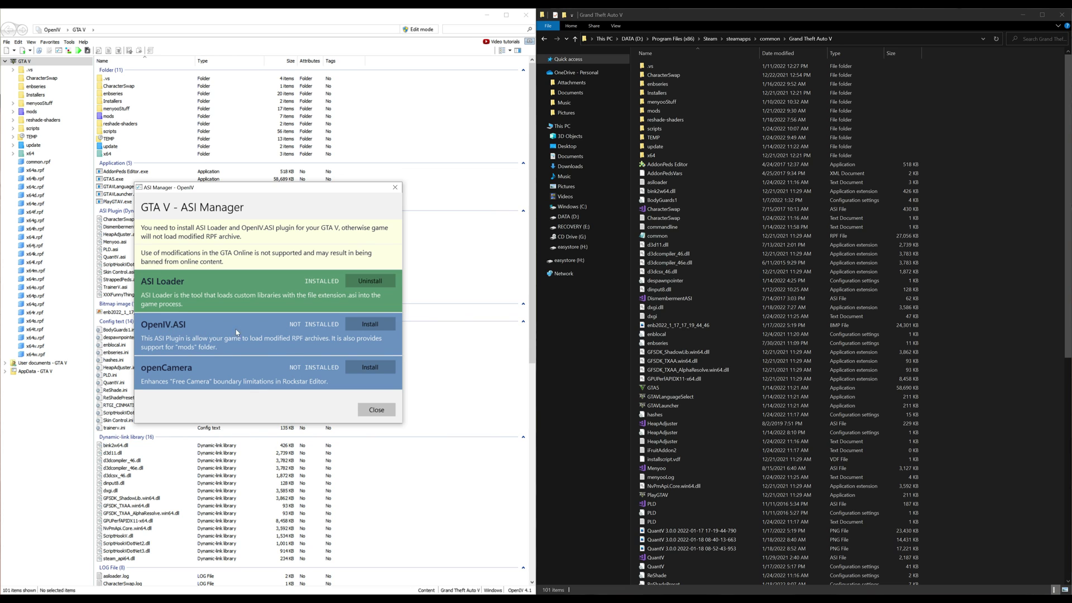
left_click(365, 325)
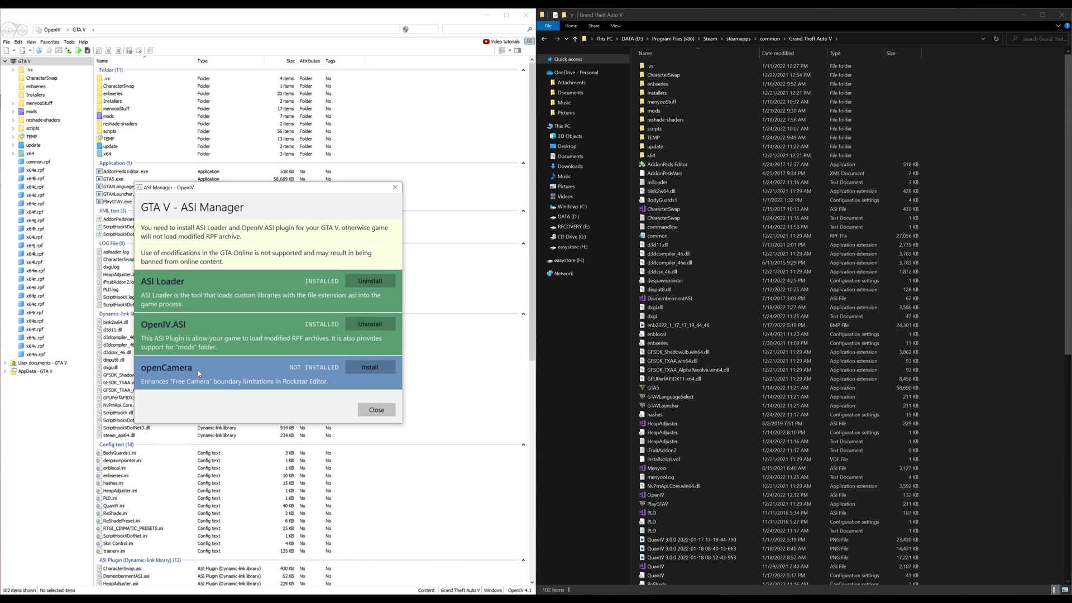
left_click(362, 368)
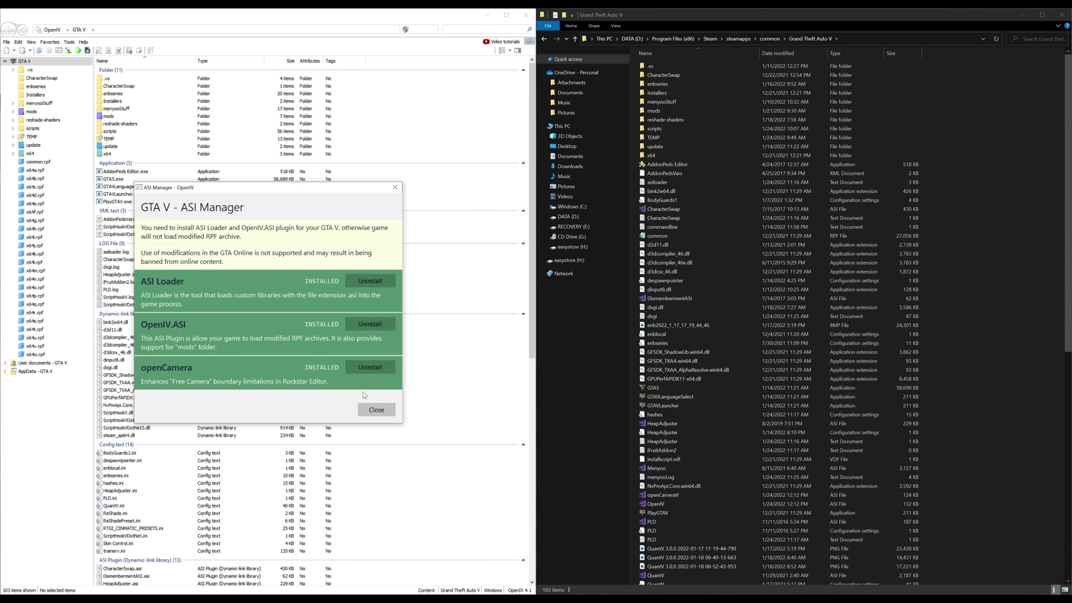
left_click(381, 413)
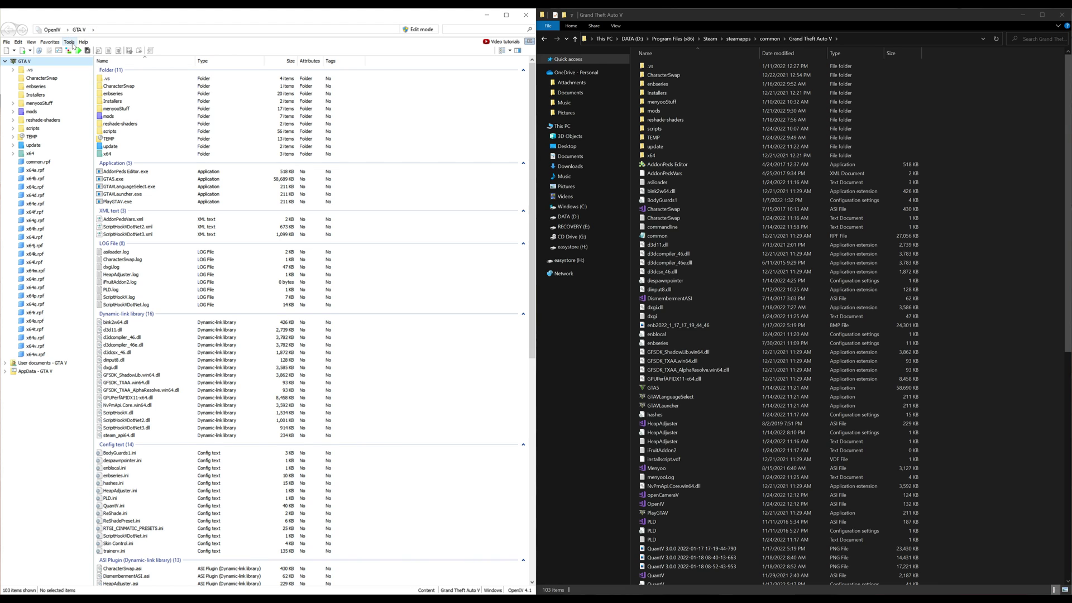
- In Tools > Options, mods folder tab, enable 'Allow edit mode only for archives inside mods folder'
left_click(69, 42)
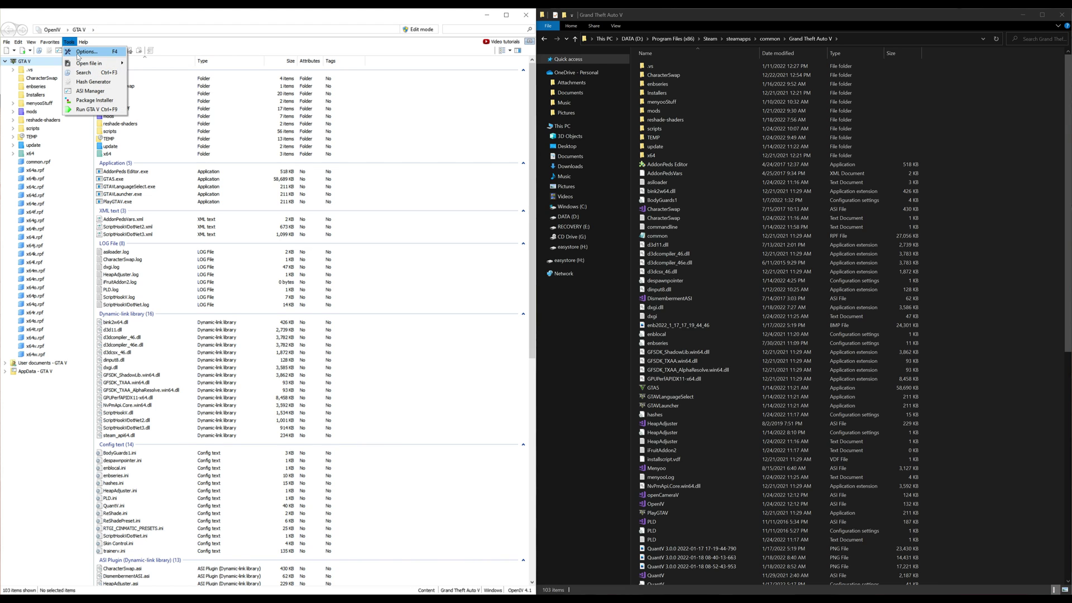
left_click(78, 53)
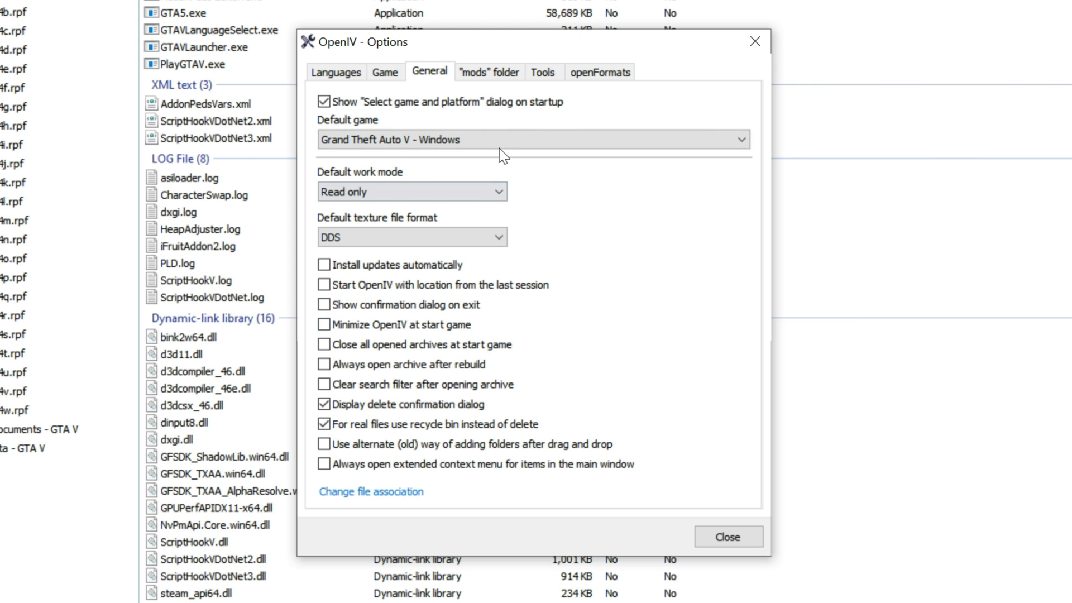
left_click(507, 76)
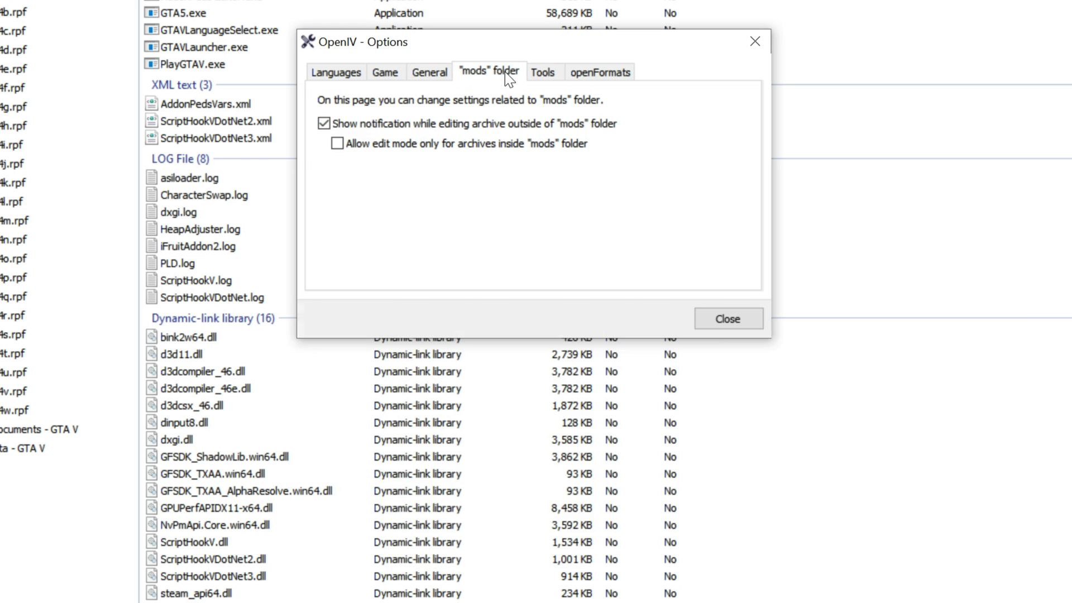
left_click(338, 145)
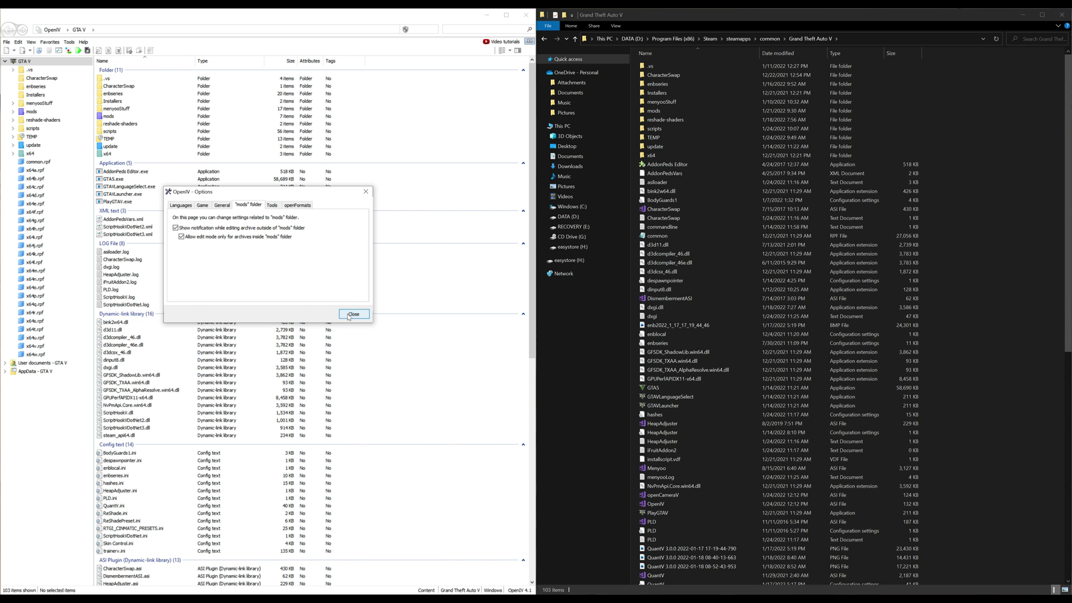
left_click(354, 314)
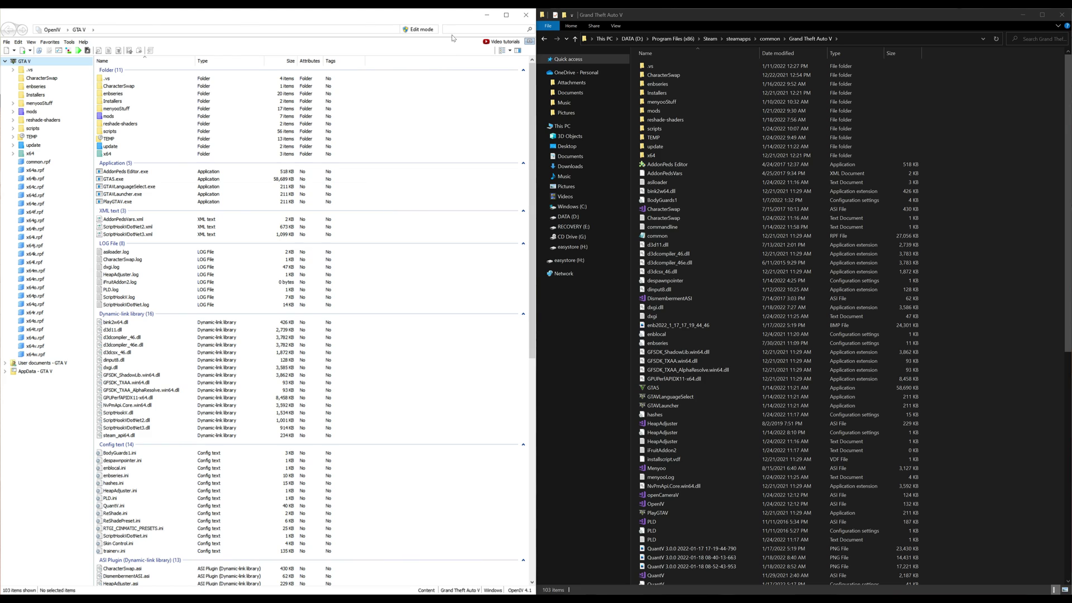
- Switch on edit mode from the toolbar and accept the editing-mode warning
left_click(422, 30)
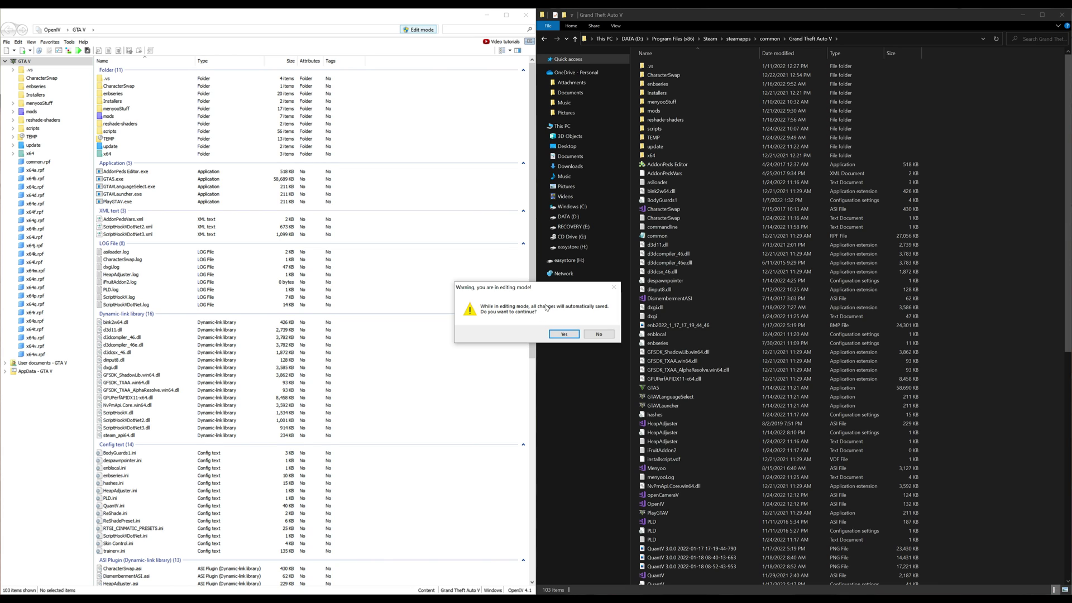
left_click(564, 335)
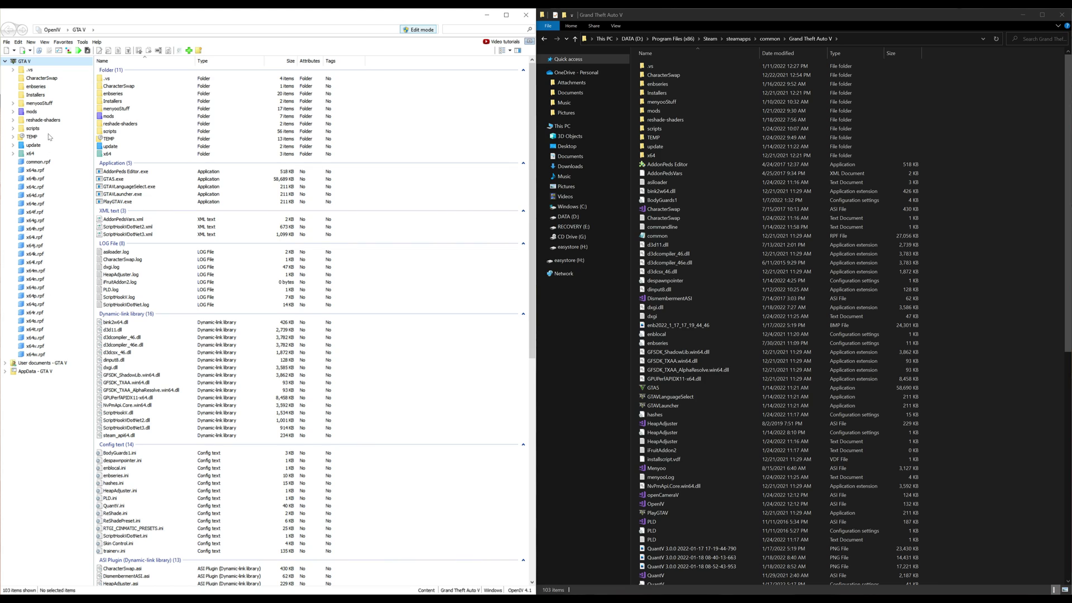
- Select the mods folder in the GTA V game folder
left_click(118, 118)
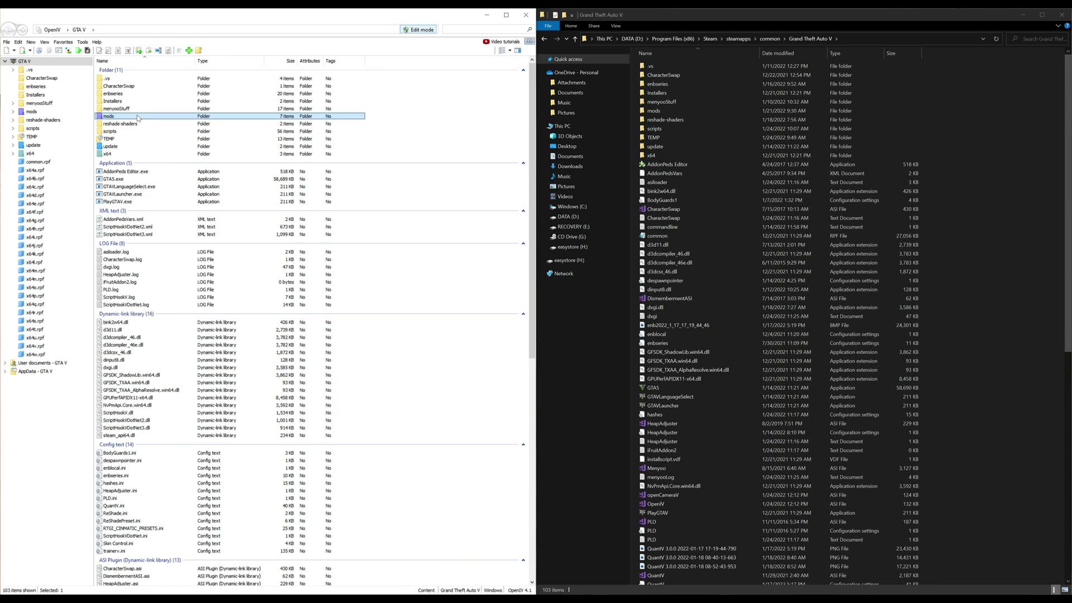